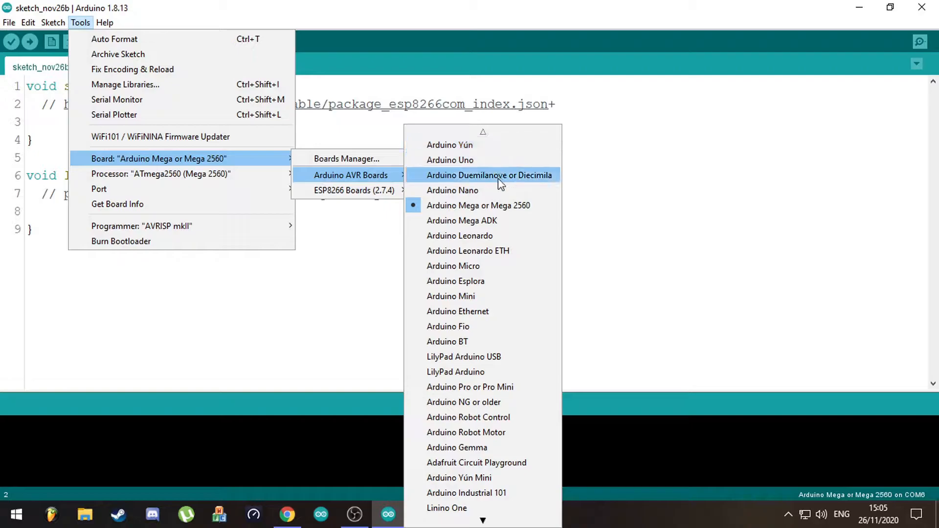
- Examine the available boards under Arduino AVR Boards and ESP8266 Boards (2.7.4)
scroll(499, 174, down, 1)
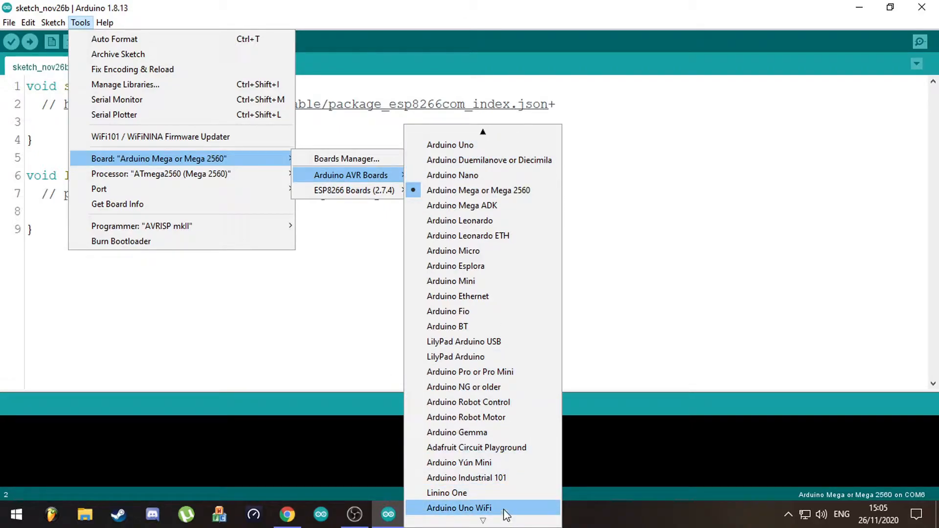
mouse_move(387, 193)
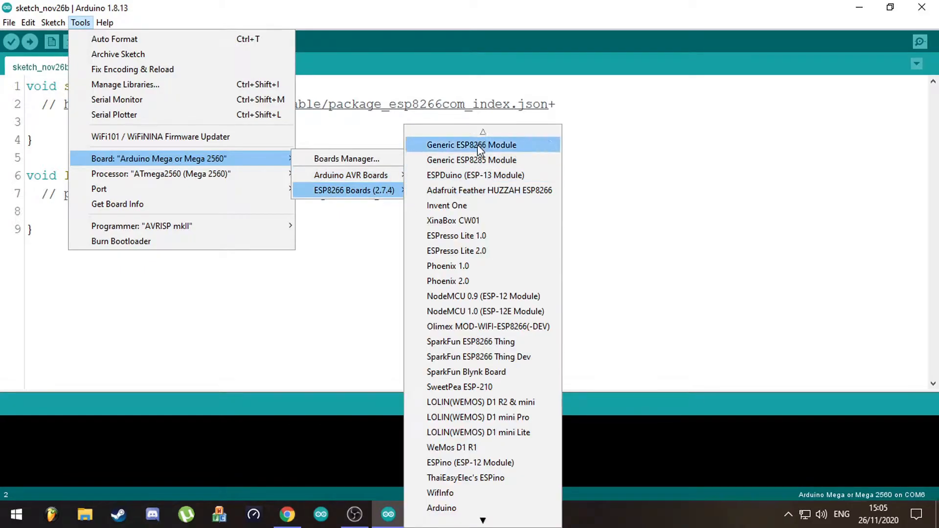
scroll(484, 195, down, 5)
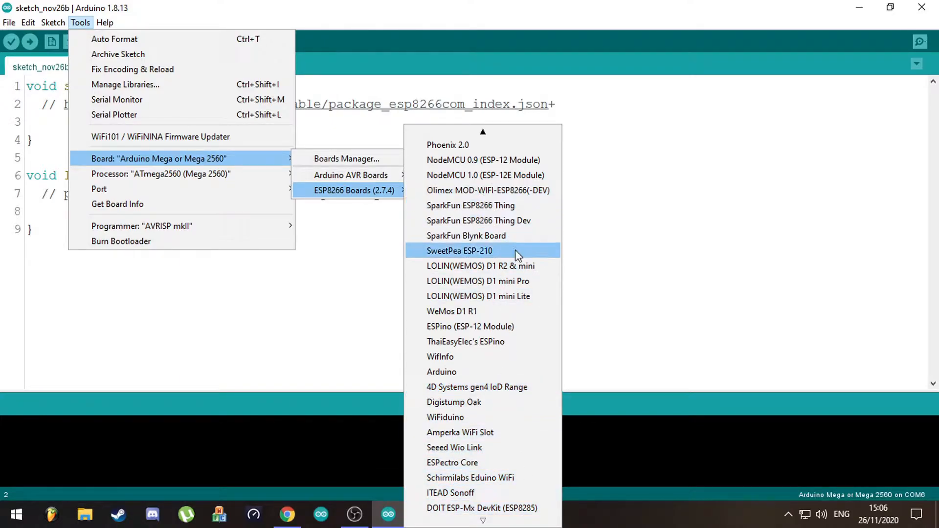
scroll(513, 242, up, 3)
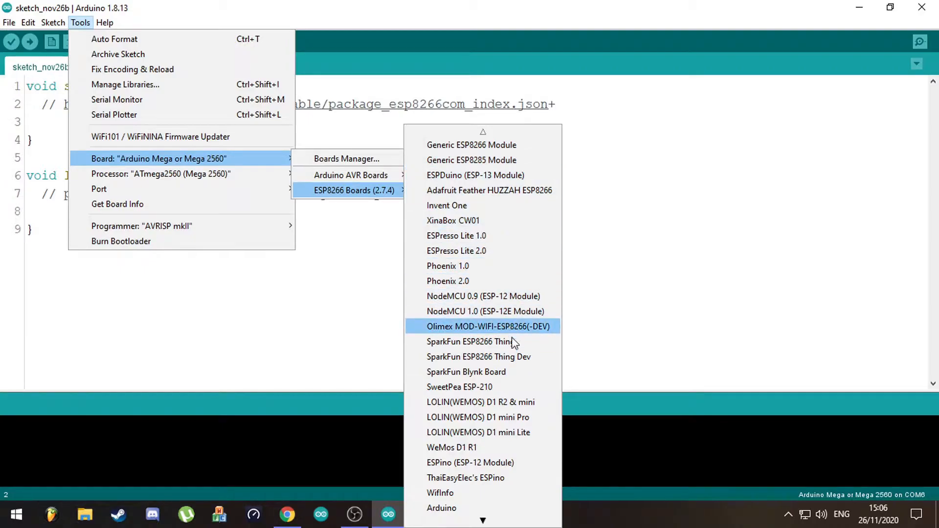
scroll(514, 362, down, 9)
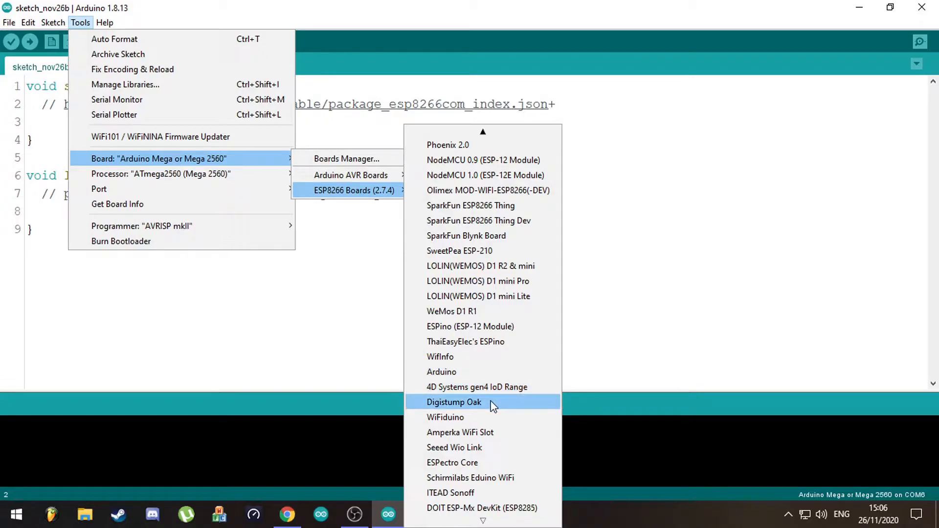
- Switch to Chrome to view the start of the esp8266/Arduino GitHub repository page, and return to the Arduino IDE
click(287, 514)
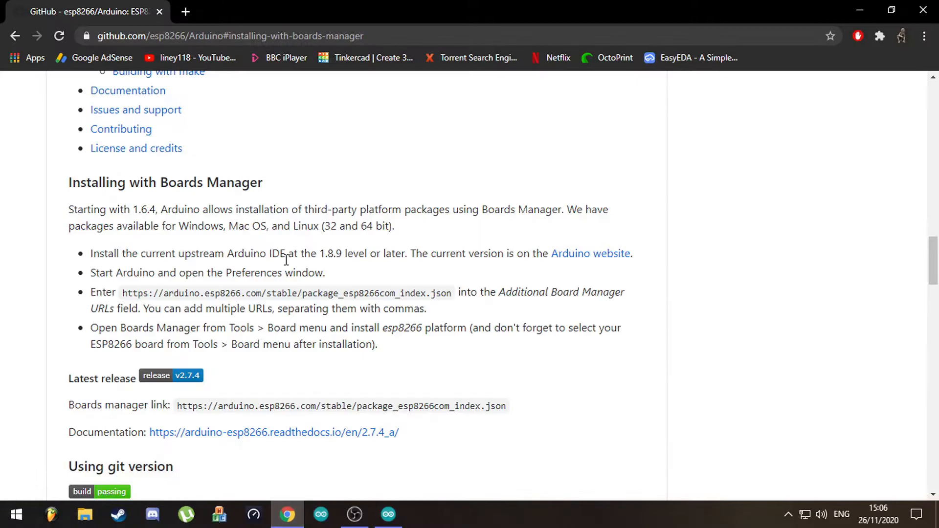
scroll(286, 259, up, 20)
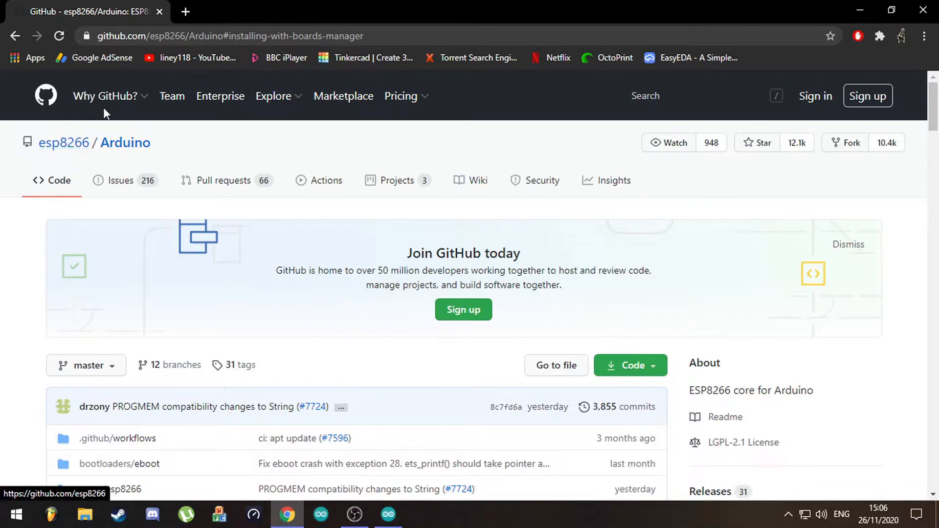
click(399, 518)
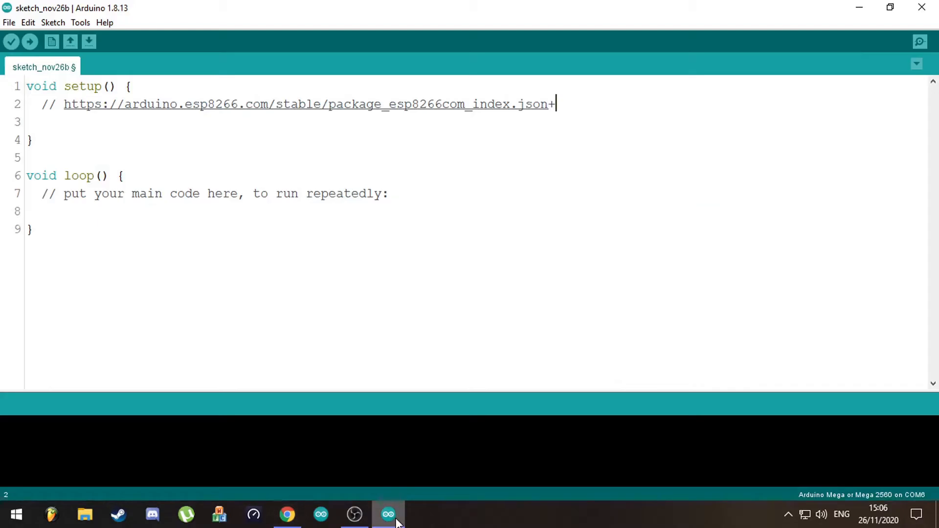
- Set the sketch's target board to WeMos D1 R1 from the ESP8266 boards
click(82, 23)
mouse_move(264, 166)
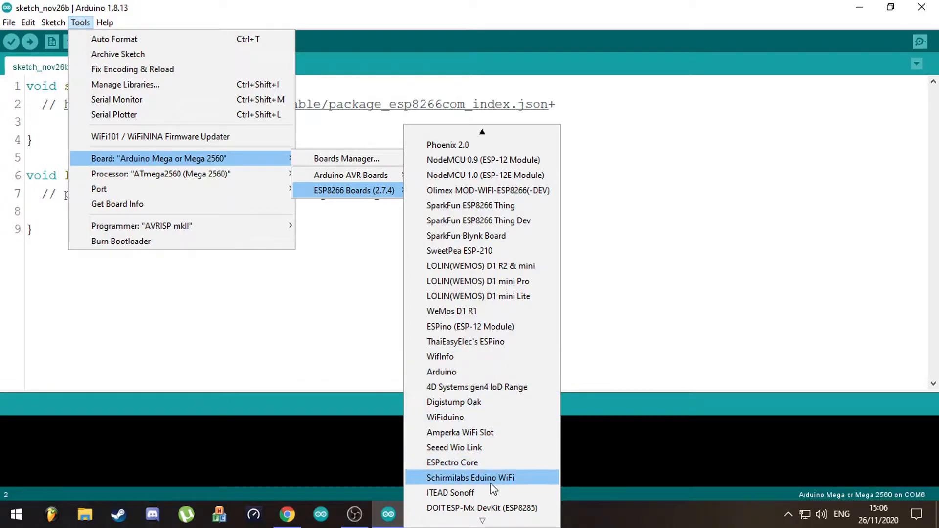
scroll(493, 478, up, 3)
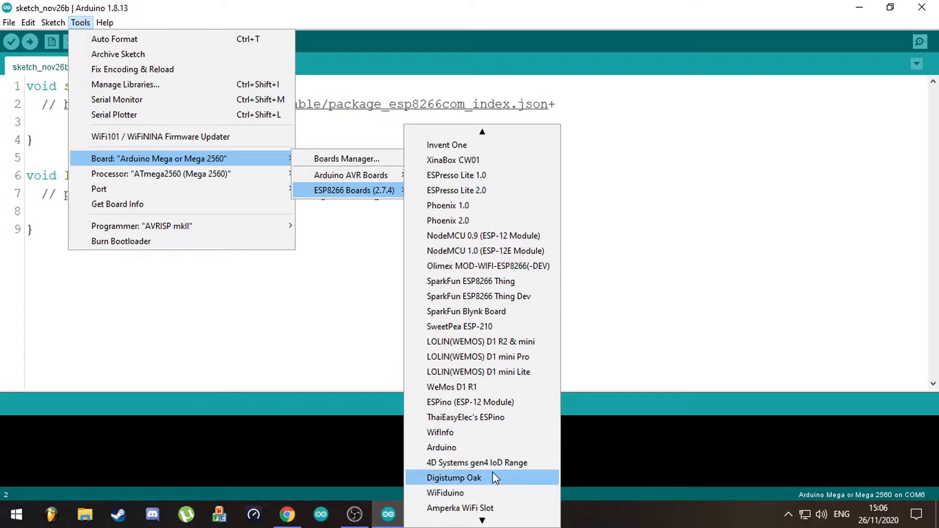
click(498, 387)
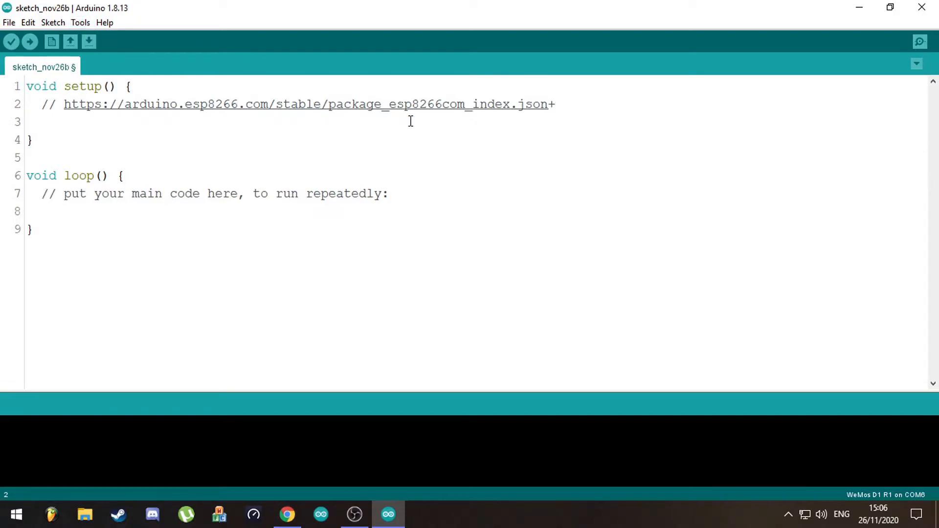
- Set the target board to Arduino Mega or Mega 2560 from the Arduino AVR boards
click(81, 22)
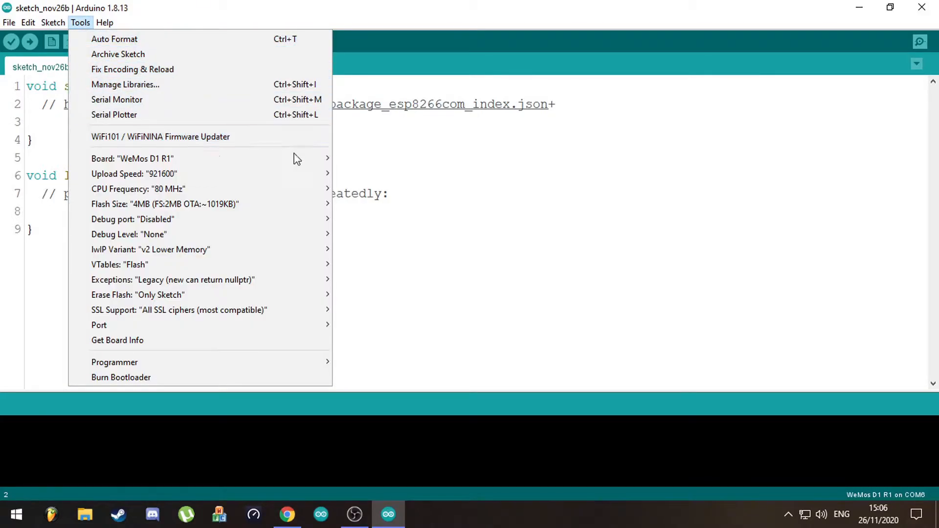
mouse_move(298, 162)
mouse_move(424, 178)
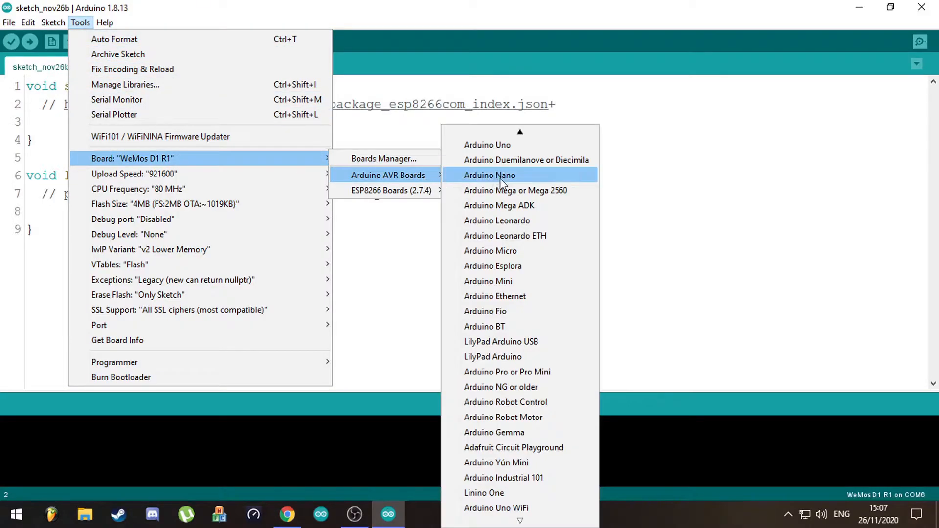
click(537, 191)
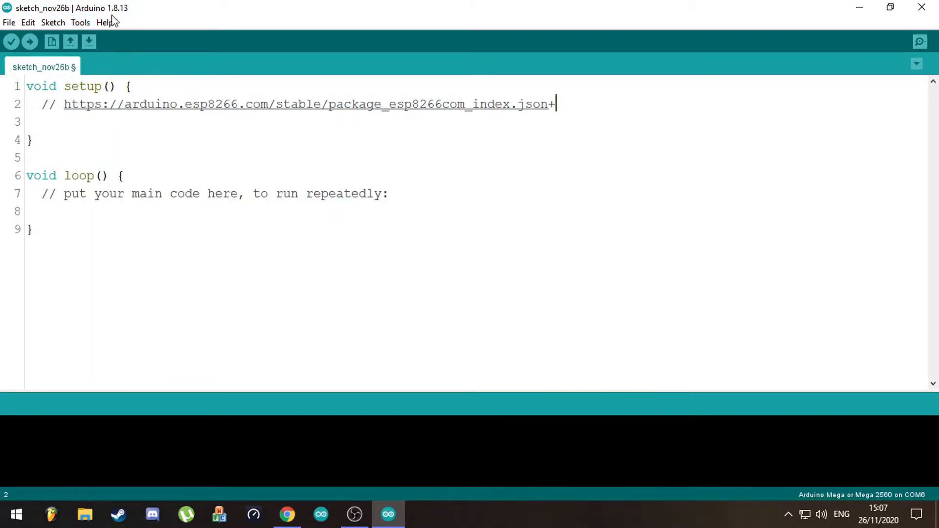
- Look through the Arduino AVR Boards list and leave it without choosing another board
click(81, 22)
mouse_move(274, 159)
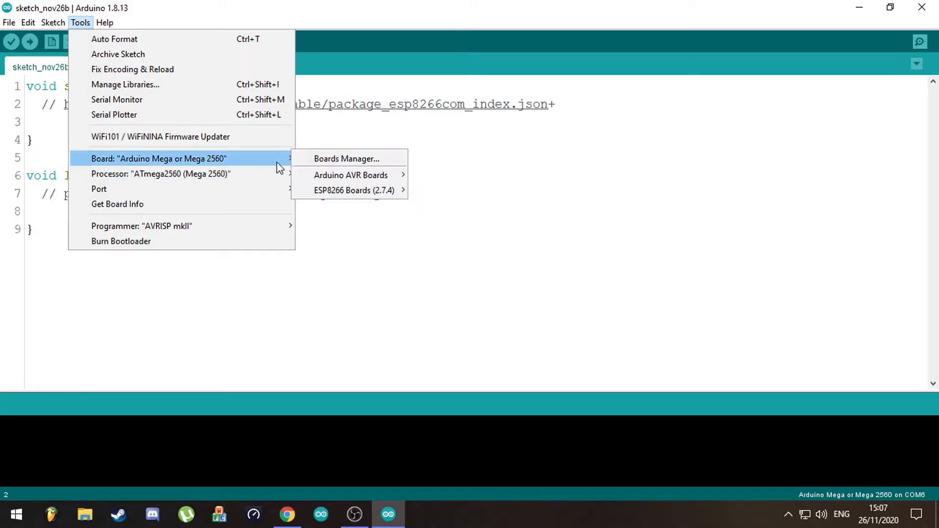
mouse_move(330, 176)
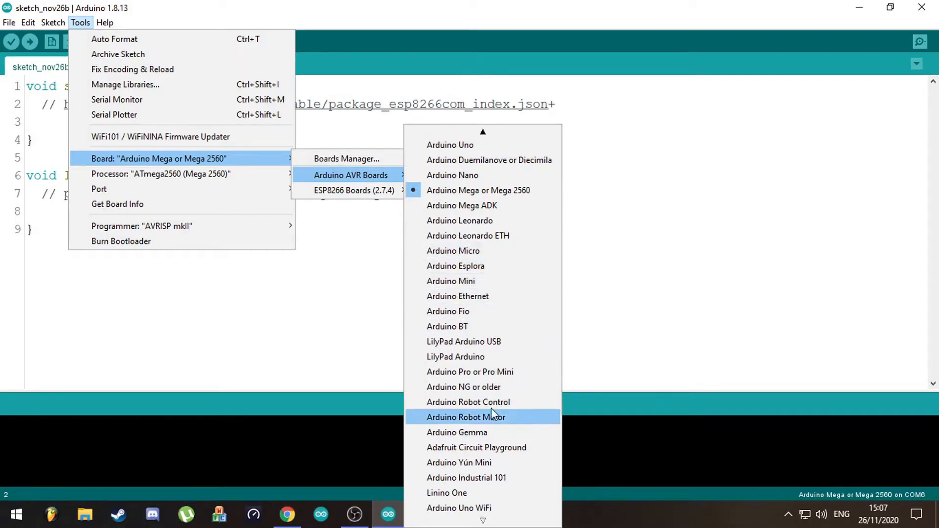
scroll(491, 408, up, 1)
scroll(472, 462, down, 1)
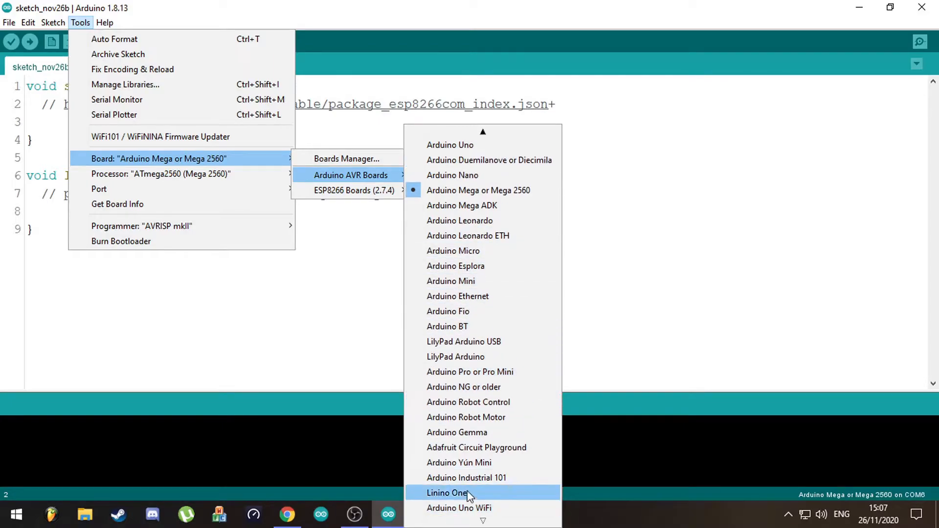
click(654, 292)
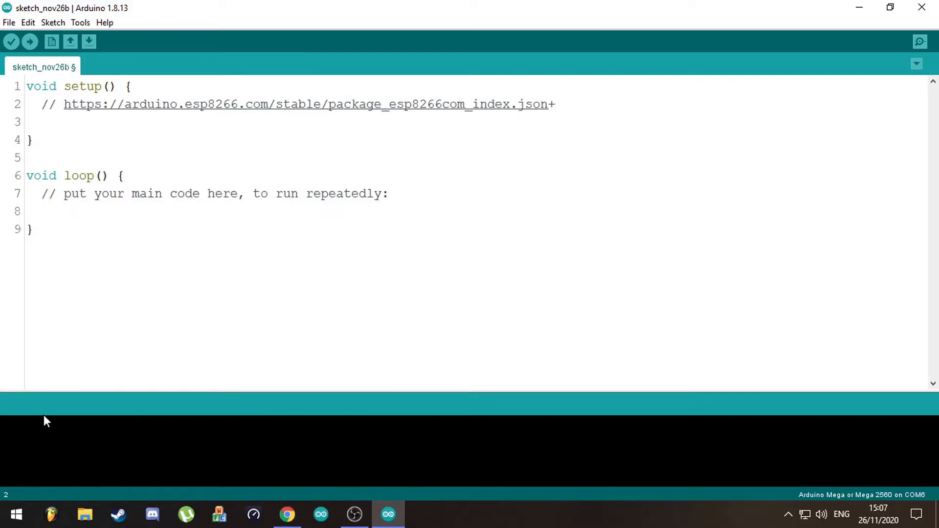
- Open the Preferences, check the Additional Boards Manager URLs entry, and confirm the dialog
click(10, 23)
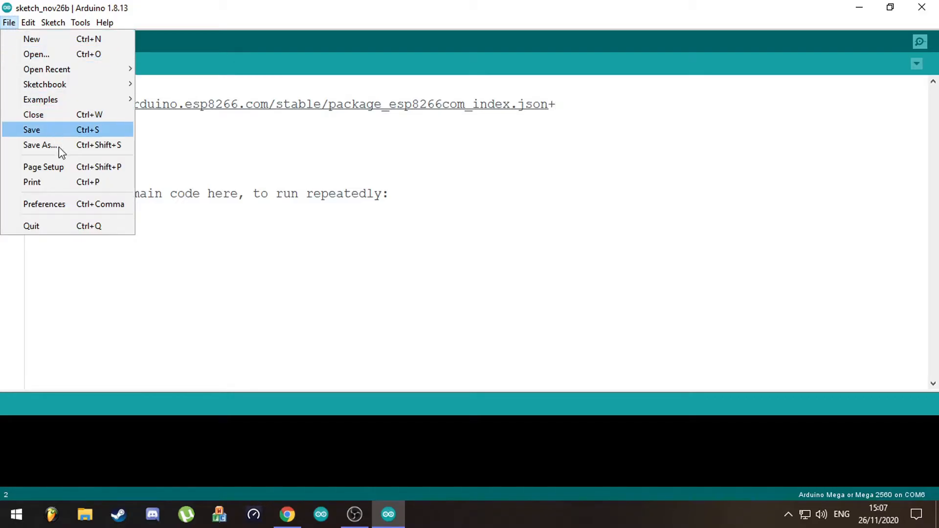
click(69, 204)
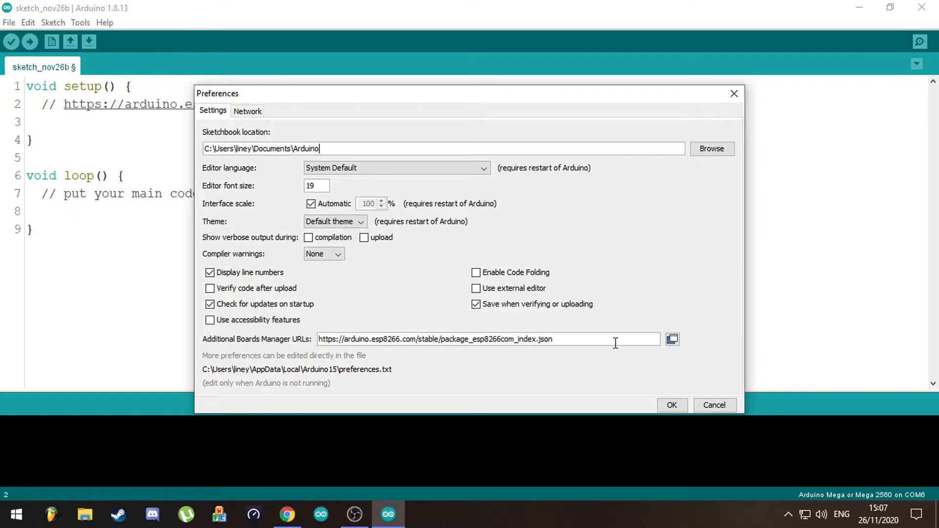
click(671, 404)
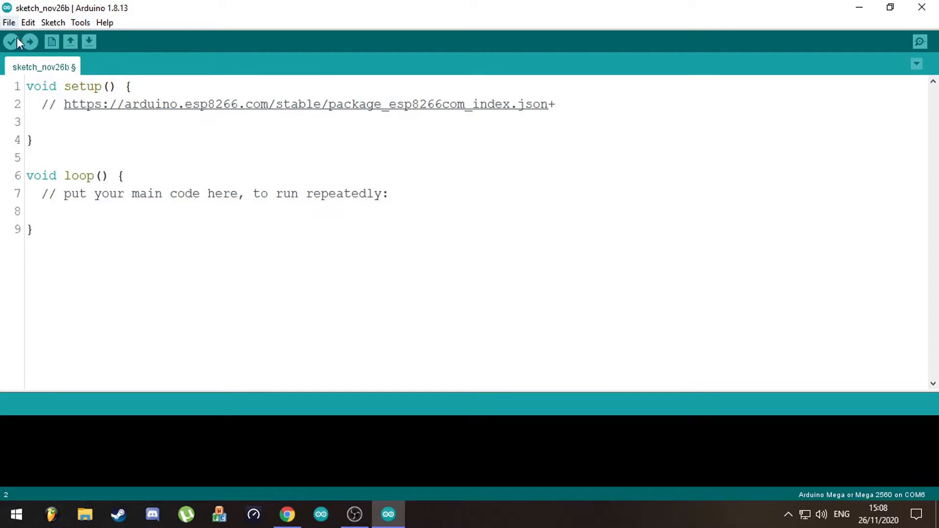
- Switch to Chrome and find the boards manager link in the GitHub page's Installing with Boards Manager section
click(9, 22)
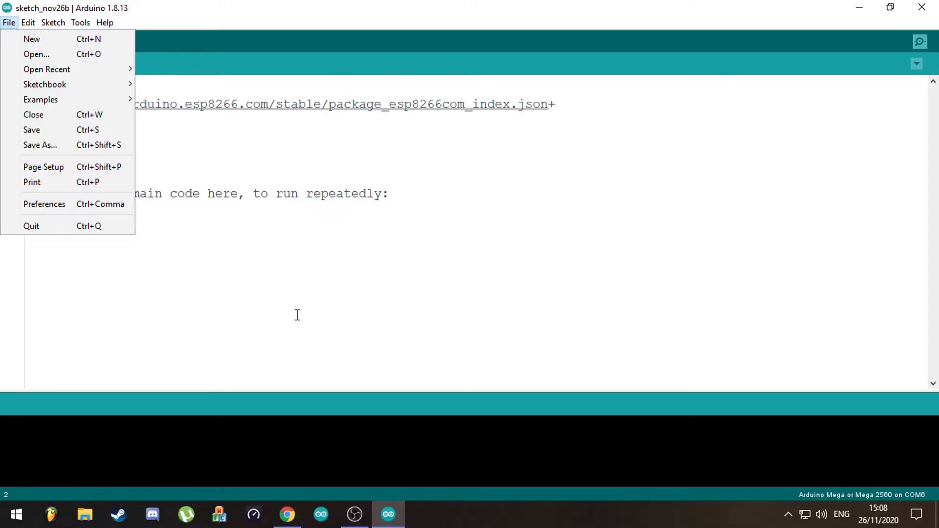
click(286, 516)
scroll(336, 342, down, 12)
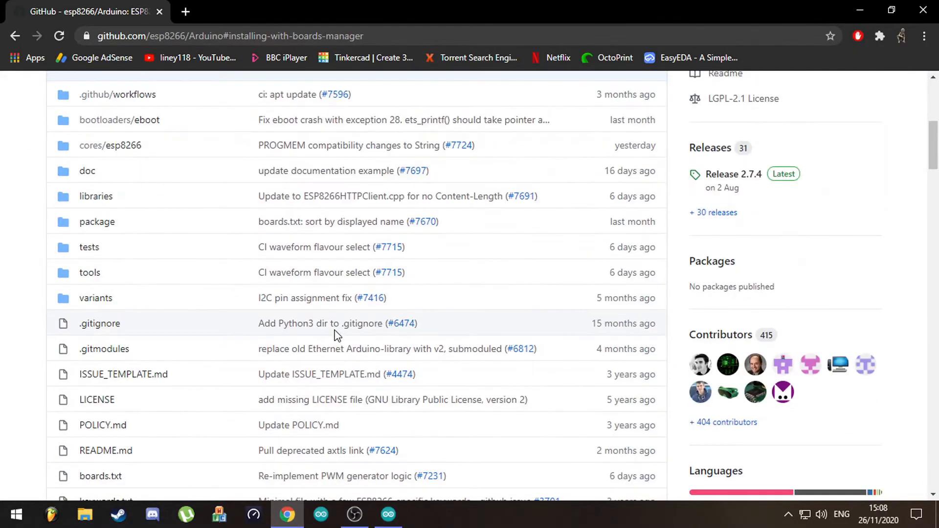
scroll(335, 310, down, 15)
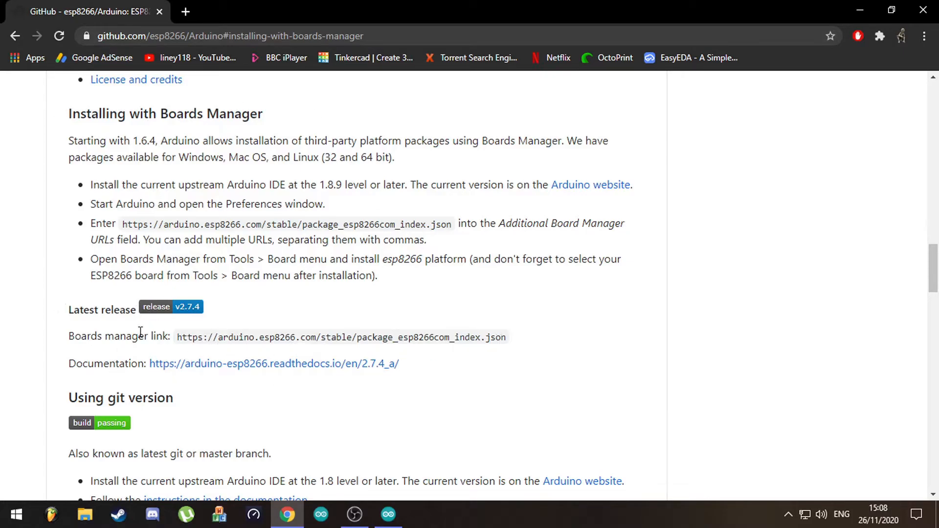
- Return to the Arduino IDE and review the ESP8266 package URL in the Preferences, accepting the dialog
click(391, 522)
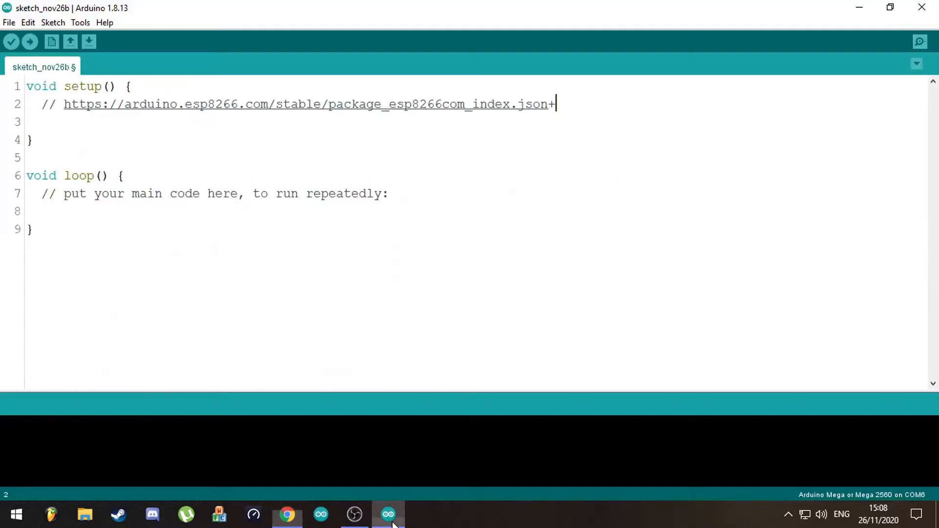
click(10, 22)
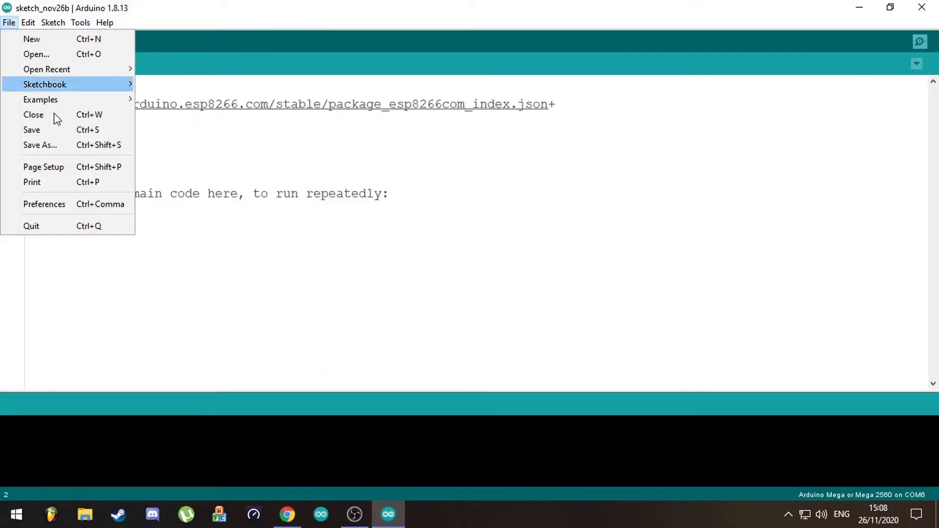
click(68, 204)
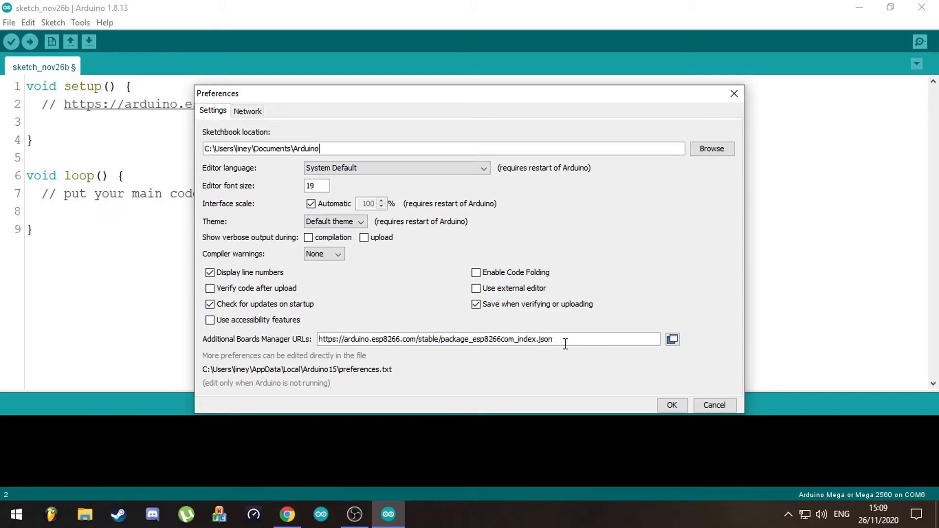
click(669, 406)
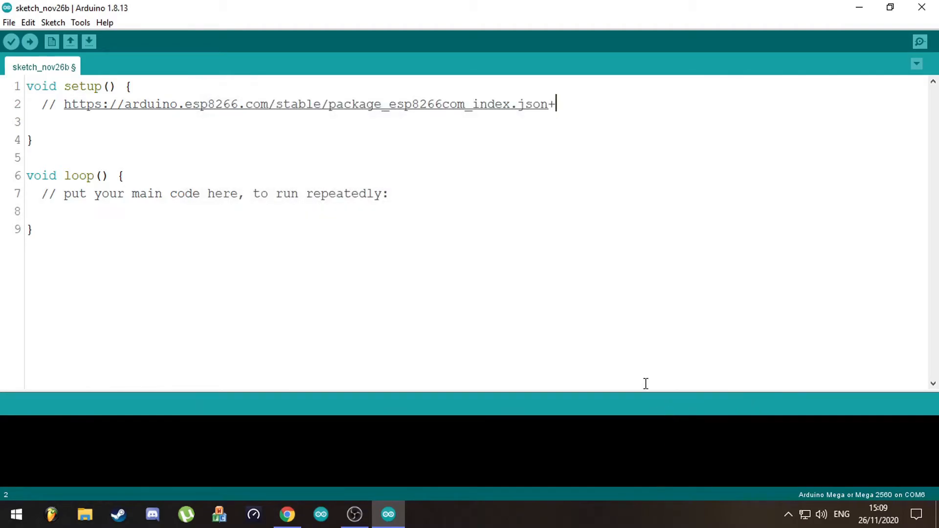
- Open the Boards Manager, find the esp8266 package by ESP8266 Community, review its included boards, and close the manager
click(76, 23)
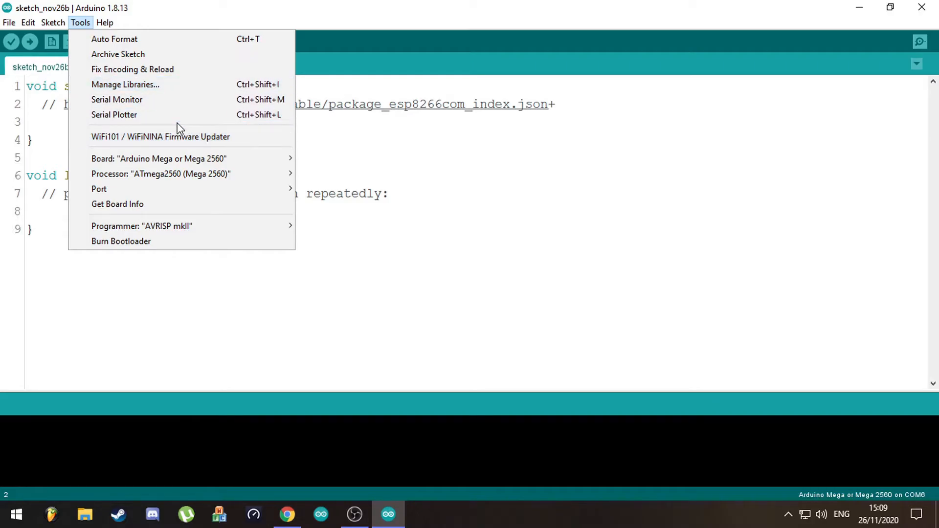
mouse_move(187, 159)
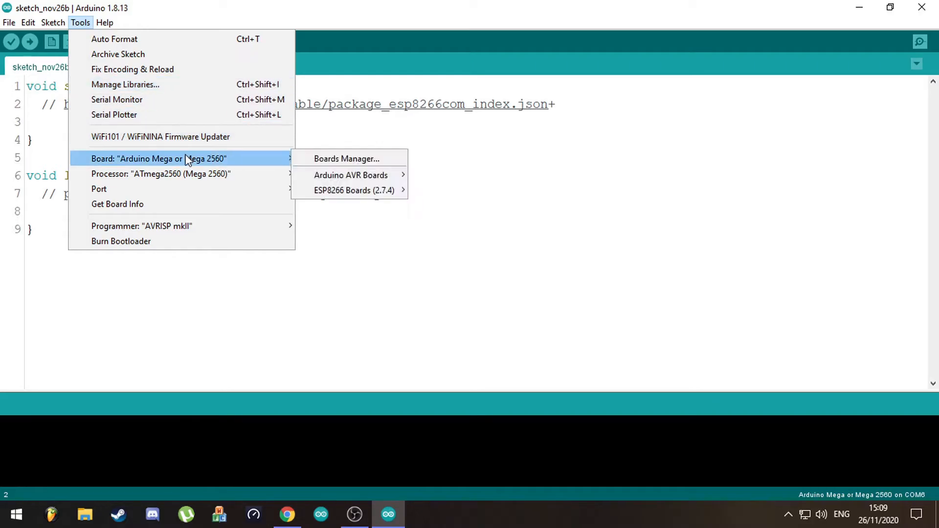
click(340, 163)
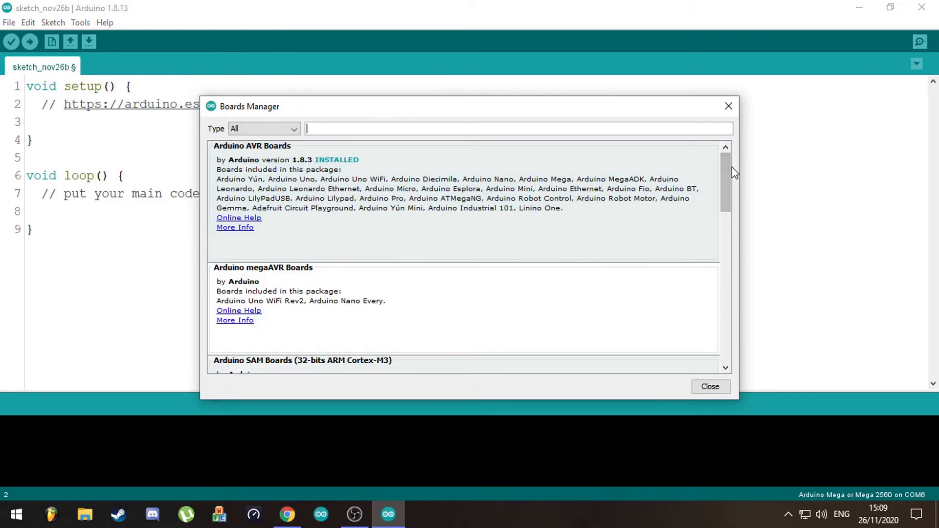
drag(721, 166, 727, 364)
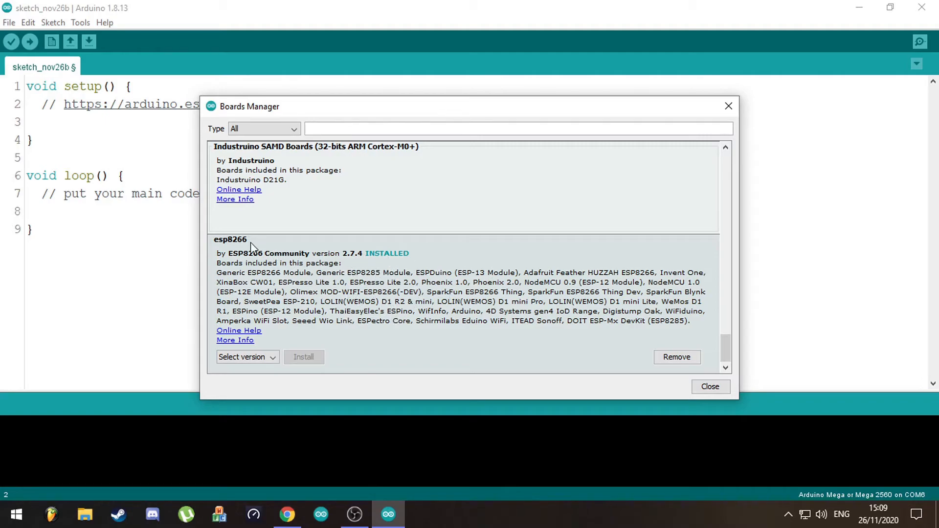
scroll(241, 251, up, 1)
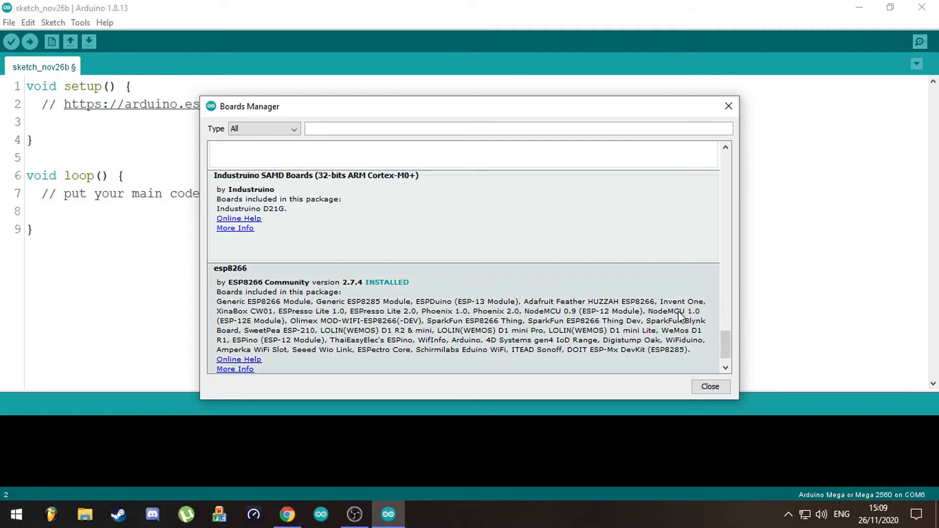
scroll(678, 315, down, 1)
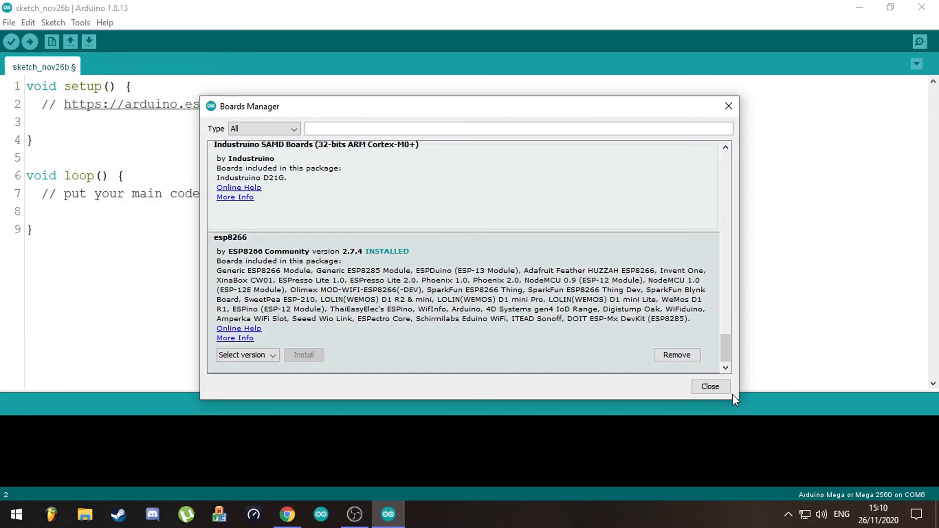
click(714, 388)
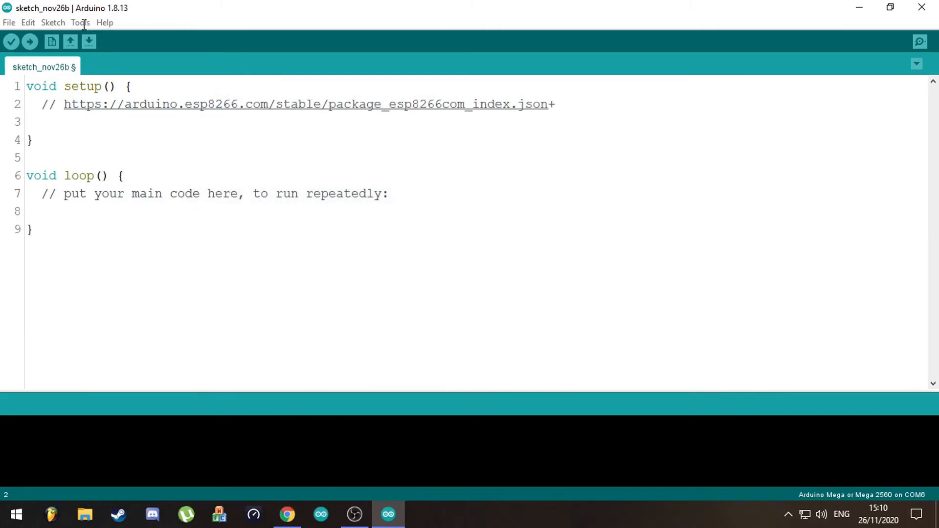
- Browse the Arduino AVR Boards and ESP8266 Boards (2.7.4) lists and choose a board from the ESP8266 group as the target
click(80, 22)
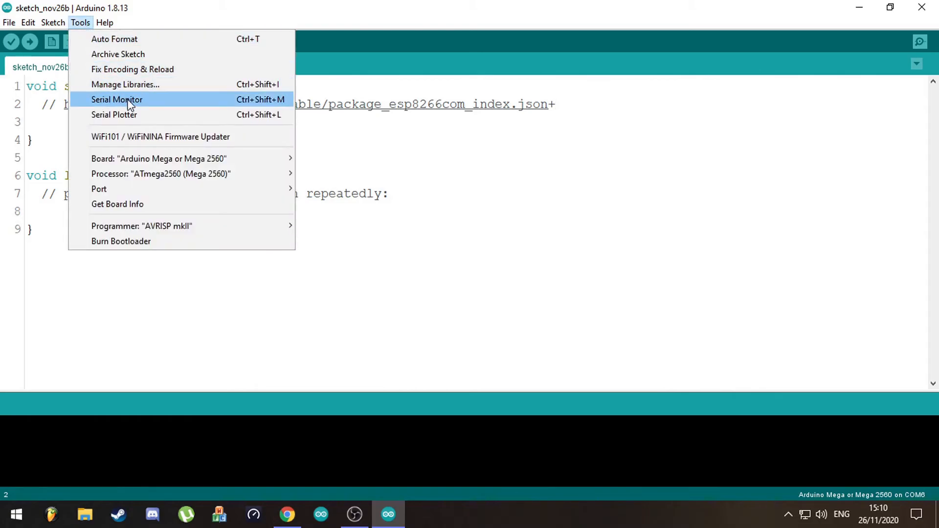
mouse_move(239, 157)
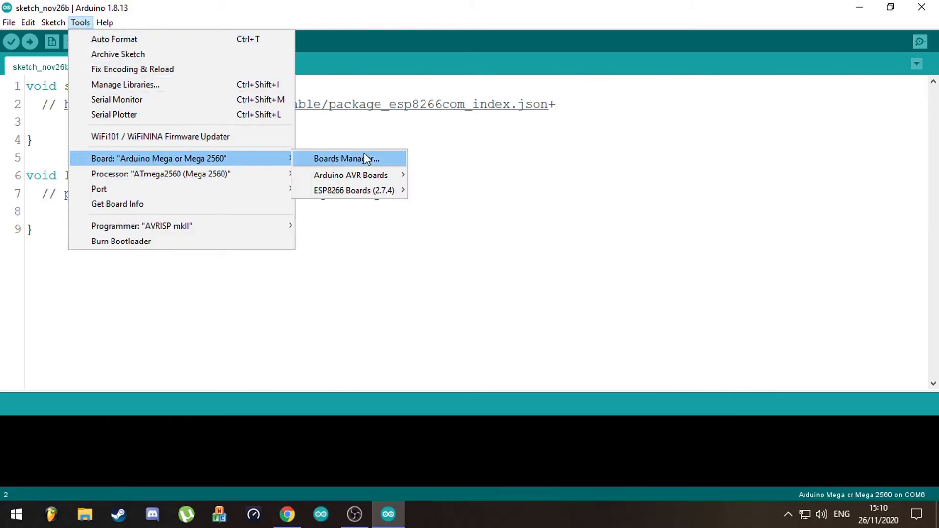
mouse_move(366, 177)
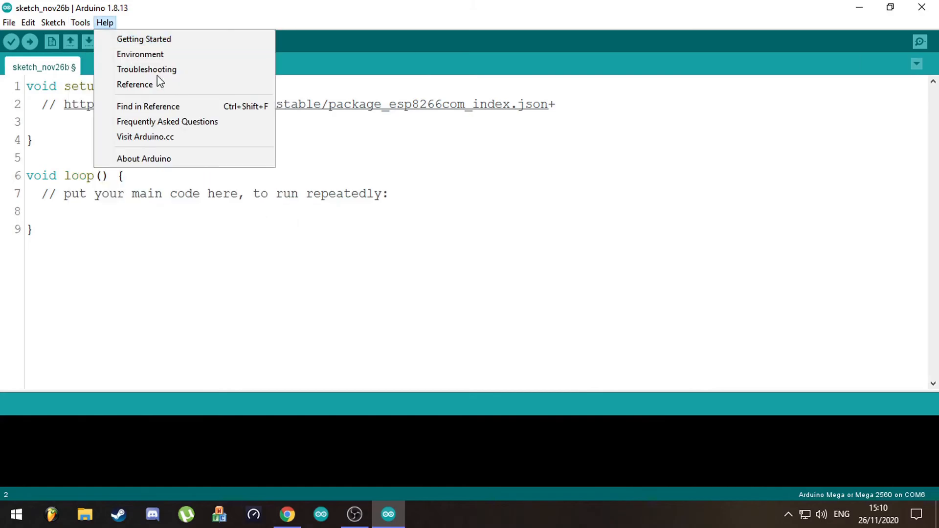
click(75, 22)
mouse_move(280, 158)
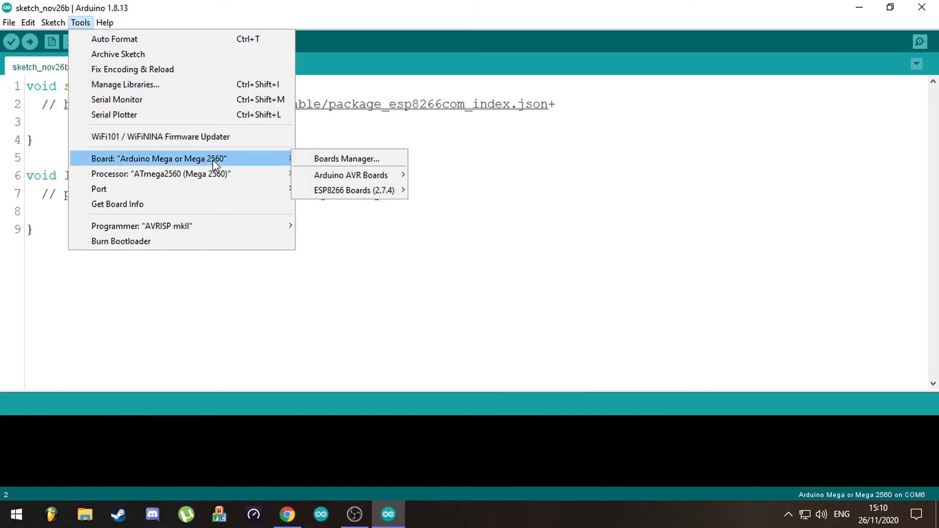
mouse_move(366, 178)
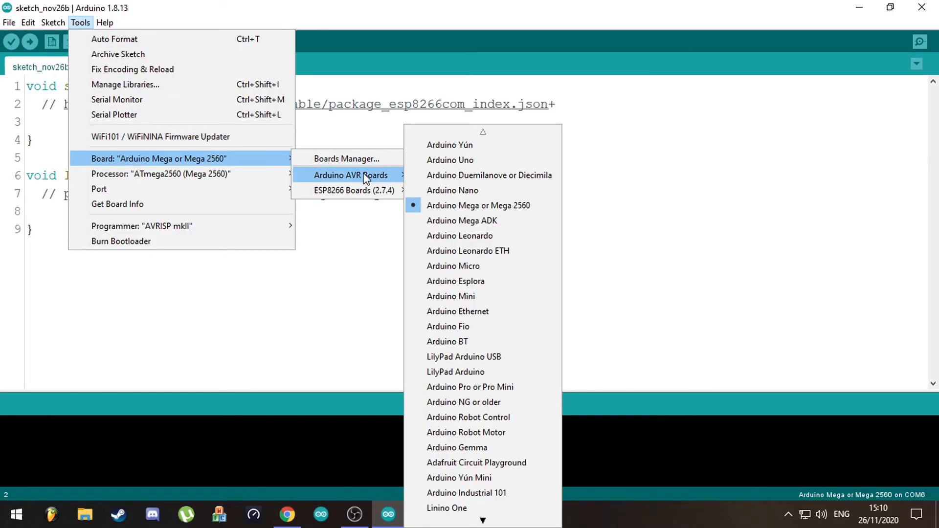
mouse_move(373, 201)
scroll(491, 233, down, 5)
click(481, 373)
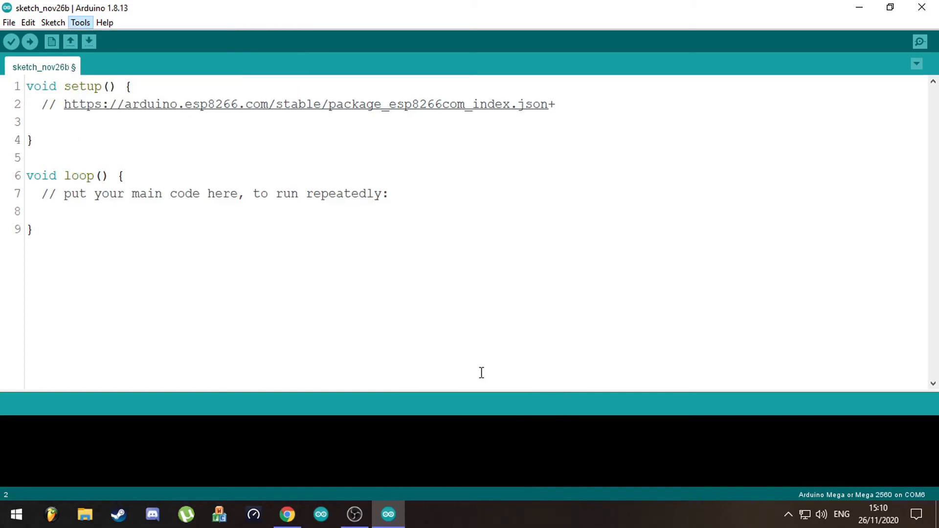